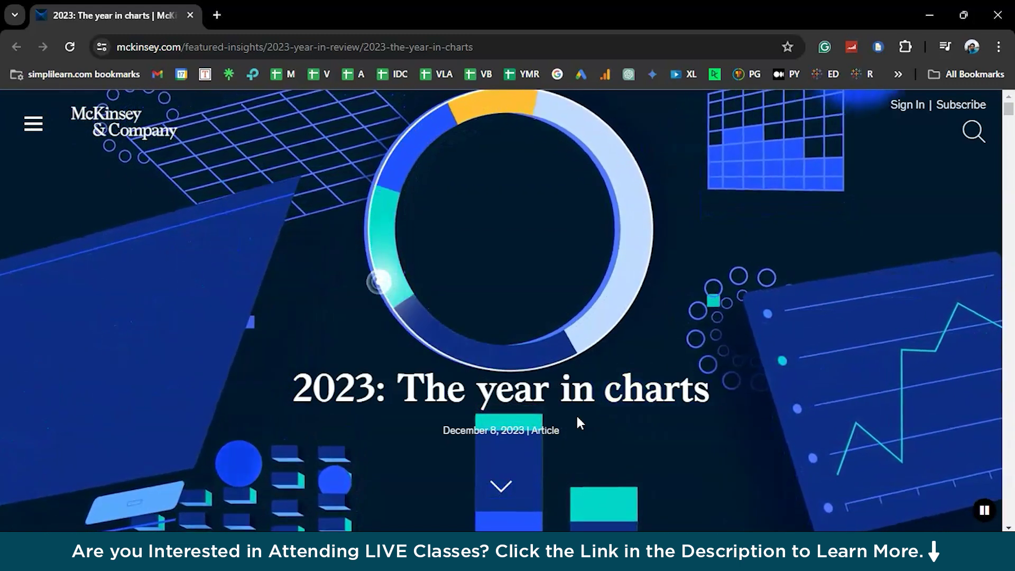
Step: Scroll the McKinsey article's tech-talent section to the lollipop chart of reasons for staying
scroll(576, 417, "down", 15)
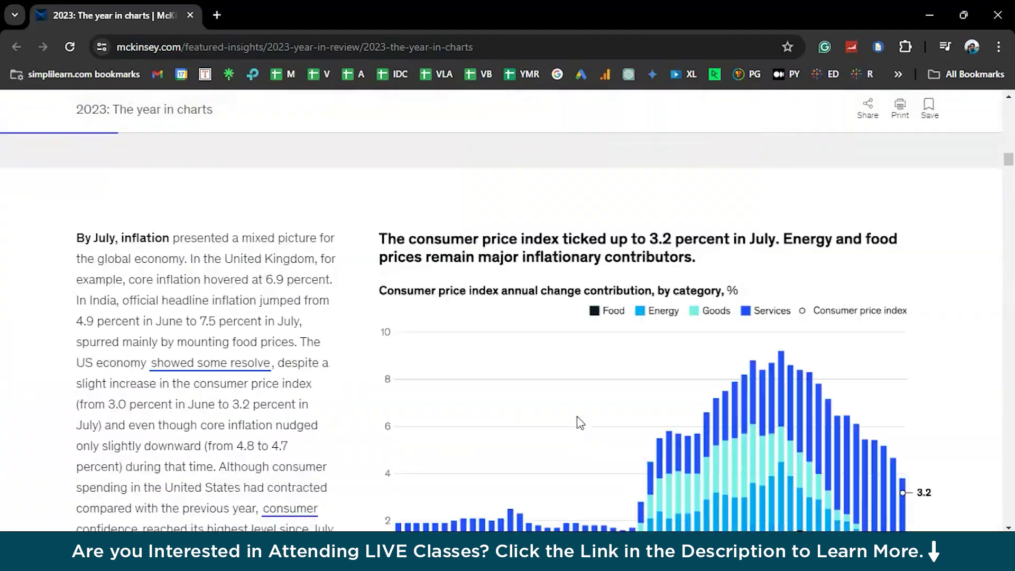
scroll(576, 417, "down", 20)
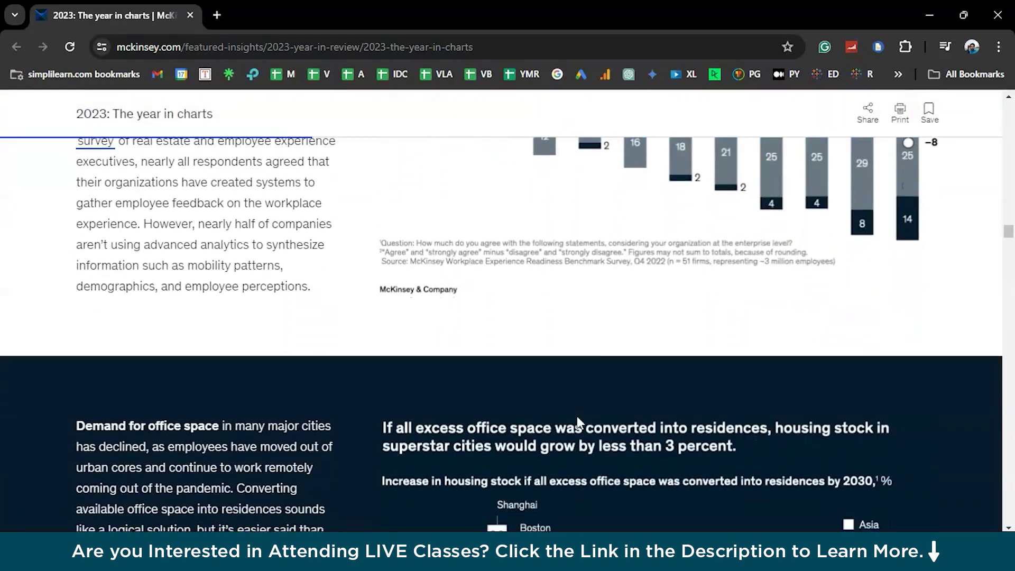
scroll(576, 417, "down", 20)
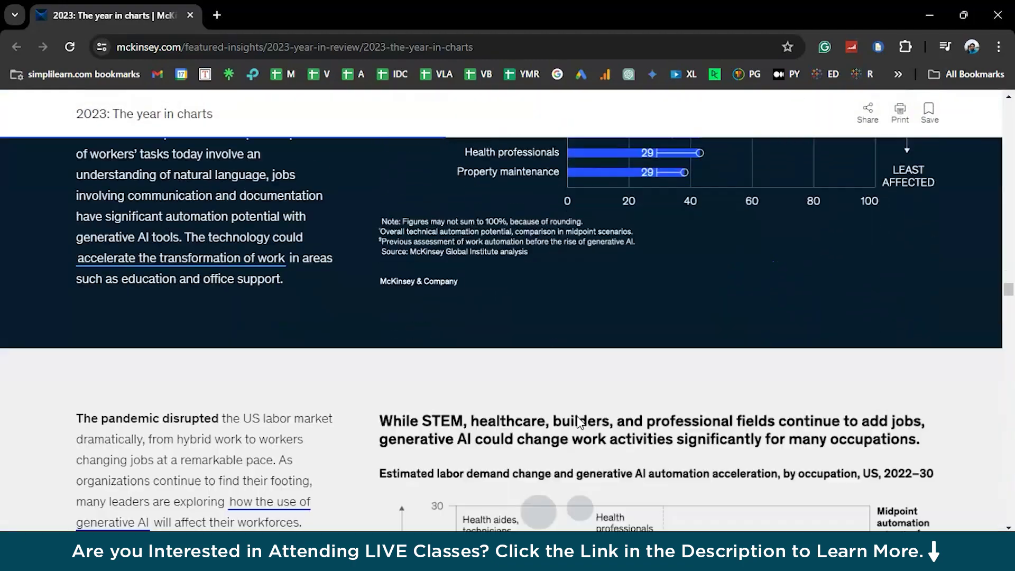
scroll(580, 422, "down", 20)
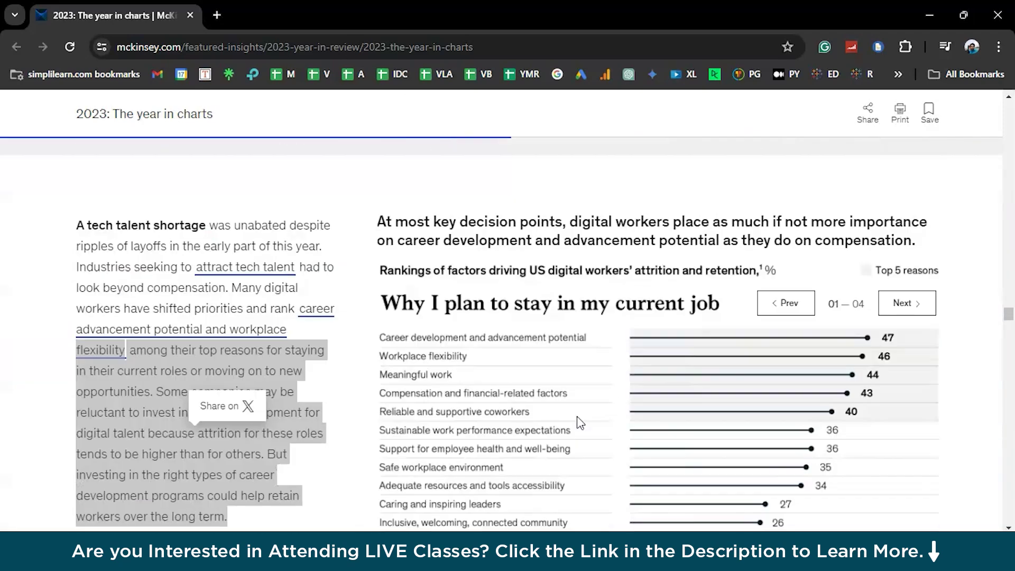
scroll(580, 422, "up", 2)
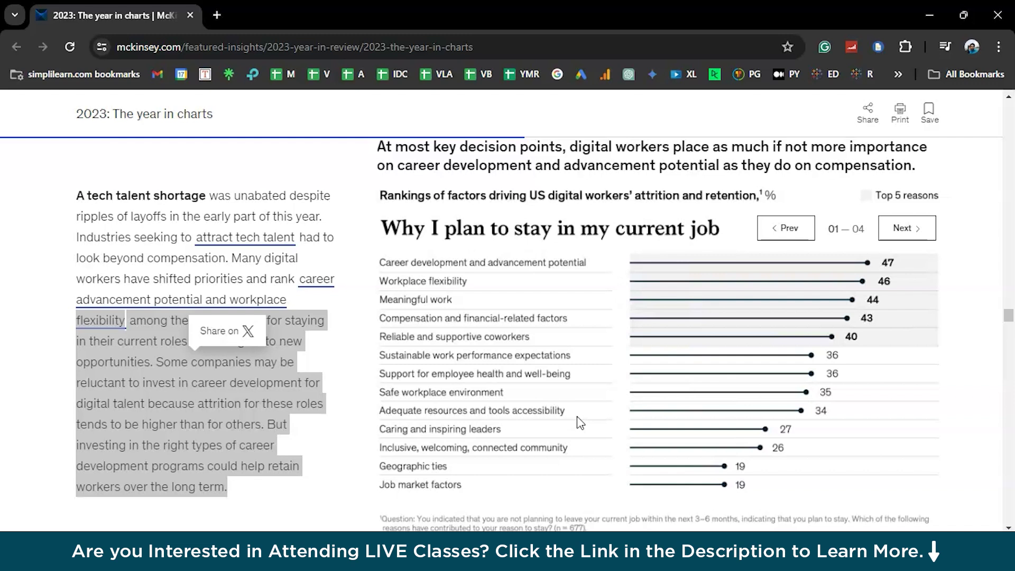
scroll(579, 422, "down", 1)
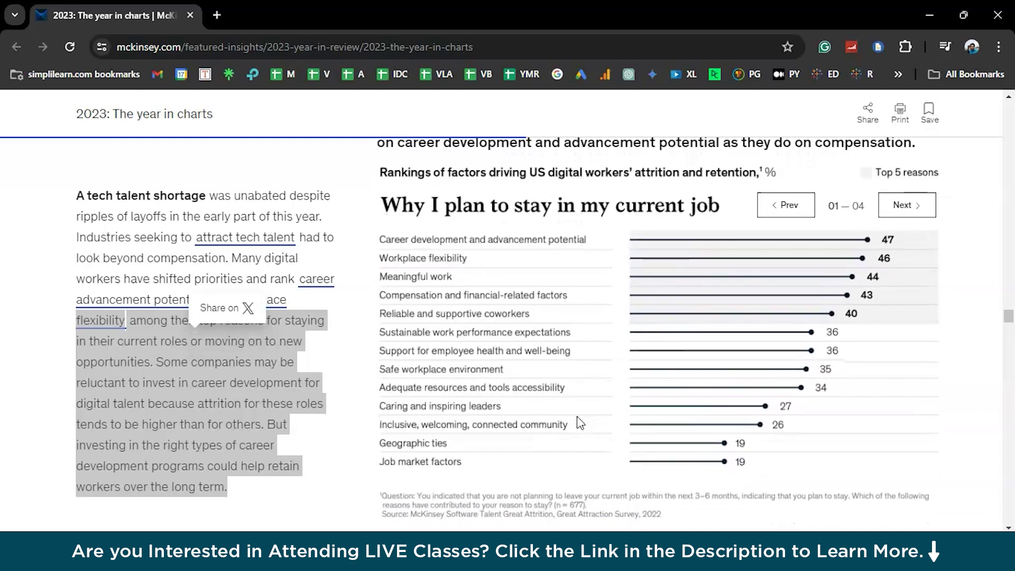
scroll(579, 422, "down", 1)
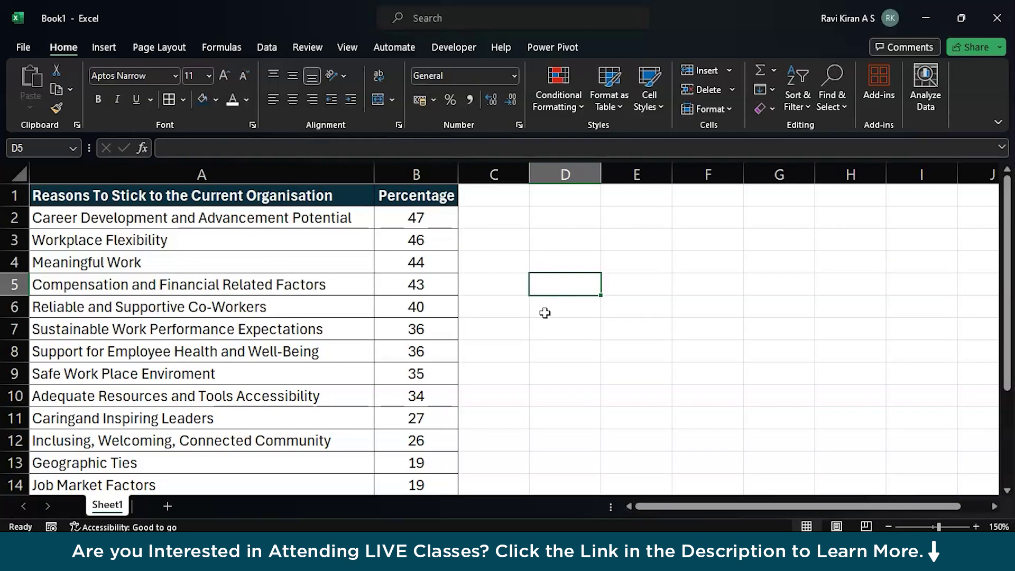
Step: Enter =A2 in D2 and fill it down to D14 to repeat the reasons
left_click(546, 221)
type("=")
left_click(248, 214)
key("Return")
left_click(568, 212)
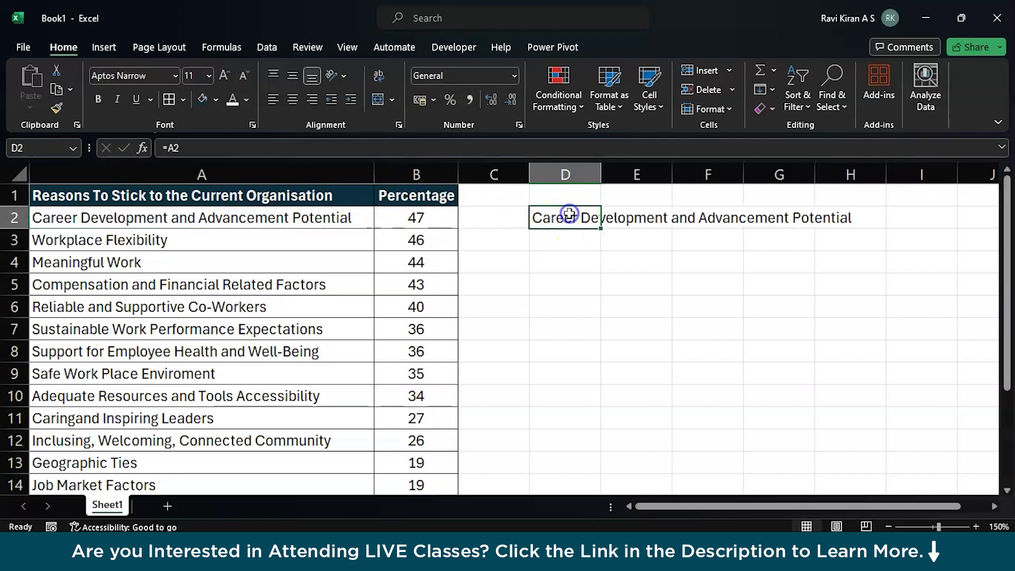
left_click_drag(603, 230, 598, 416)
scroll(601, 415, "up", 1)
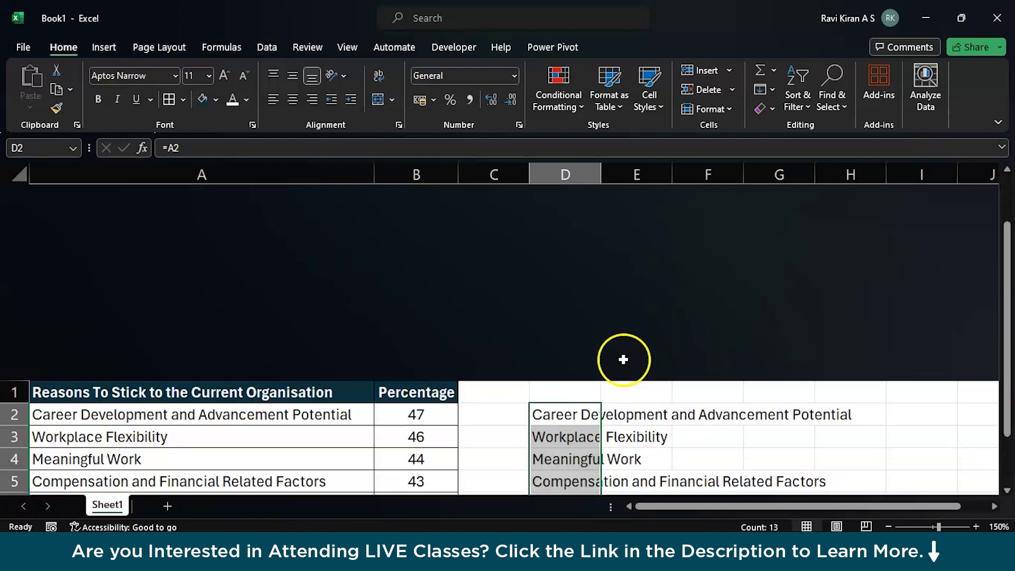
Step: Begin E2's dash-bar formula as =REPT("–",B2 with an en dash from the symbol picker
left_click(622, 217)
type("=")
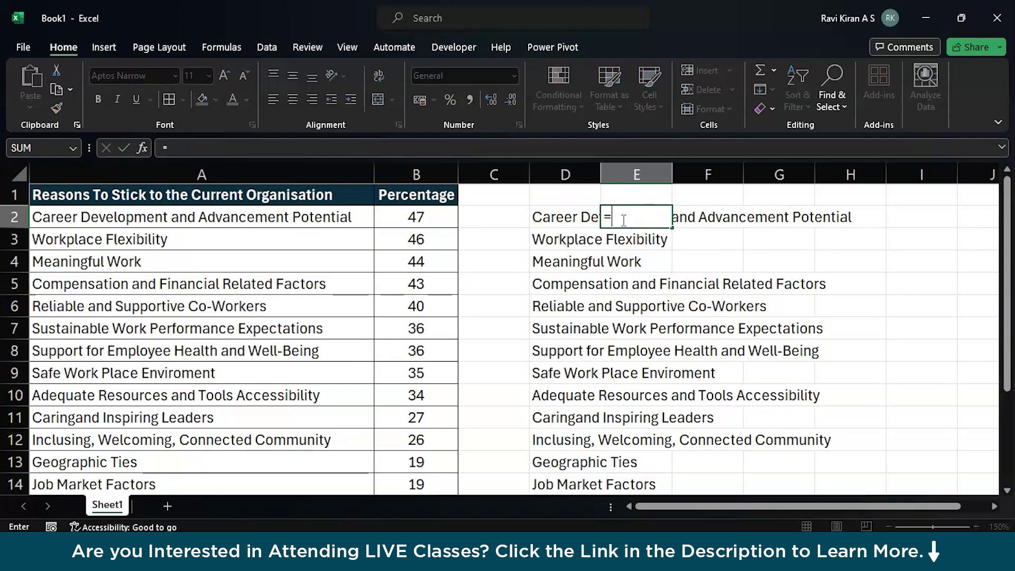
type("RE")
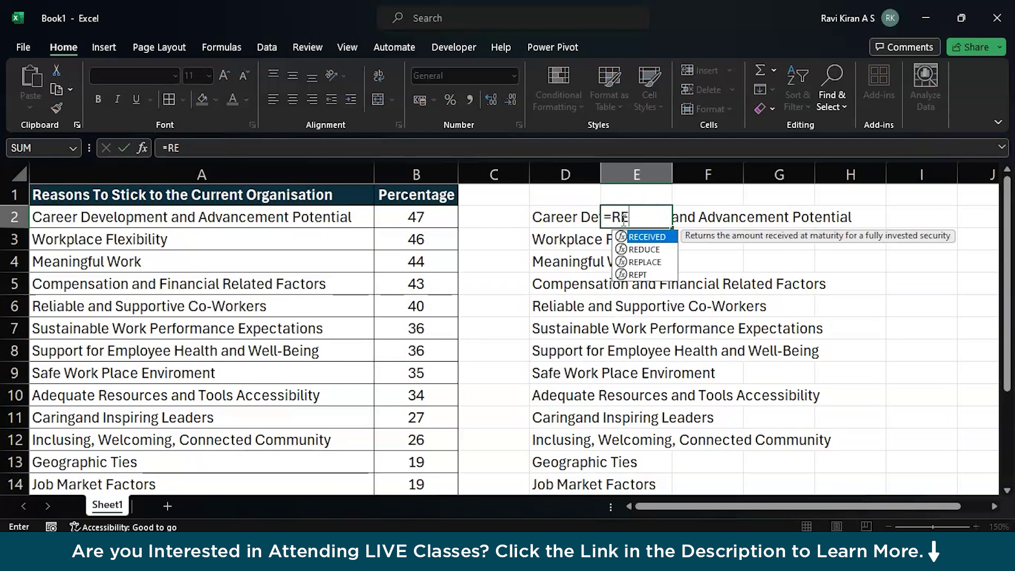
type("PT(")
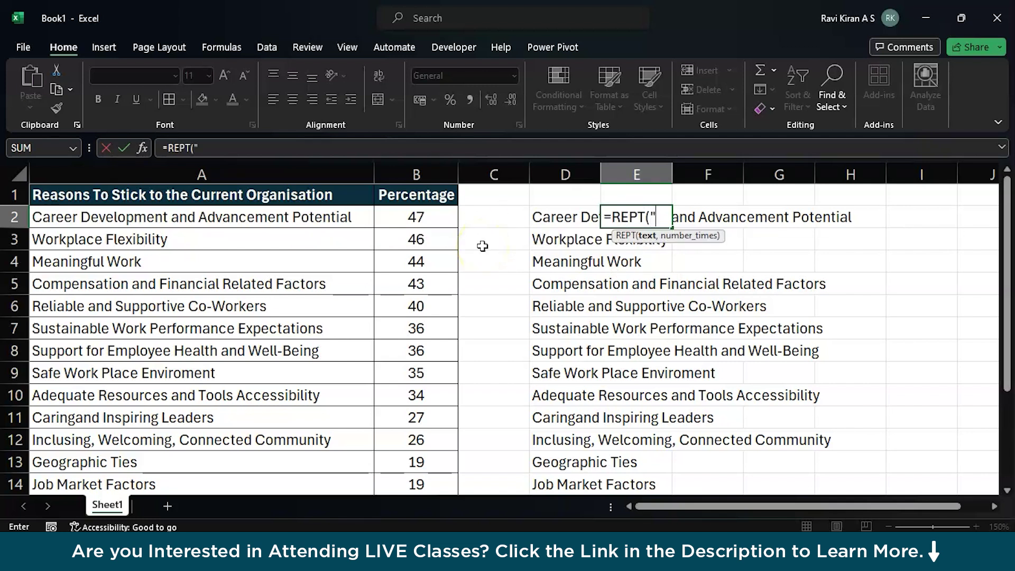
type("\"")
key("super+period")
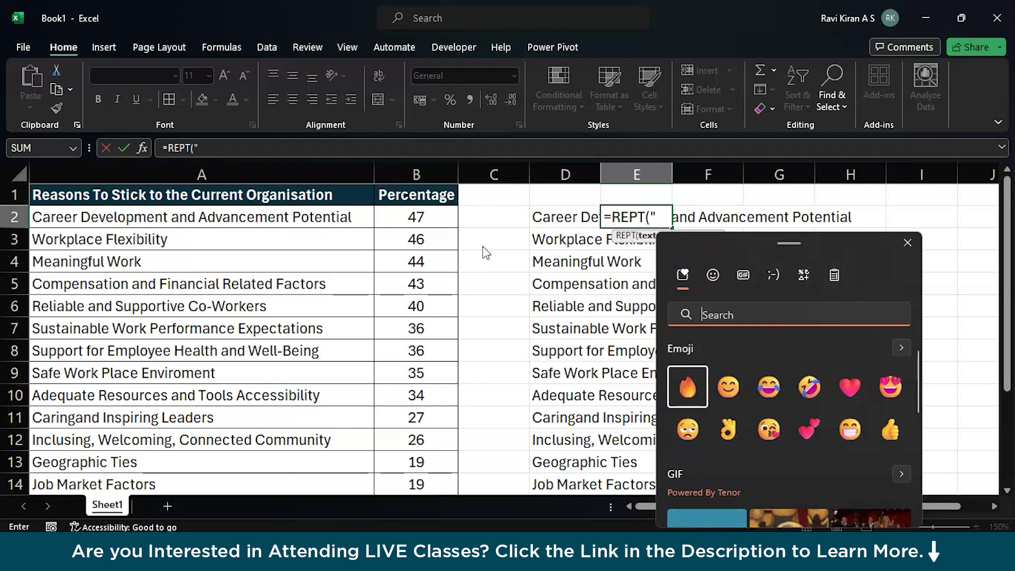
left_click(794, 275)
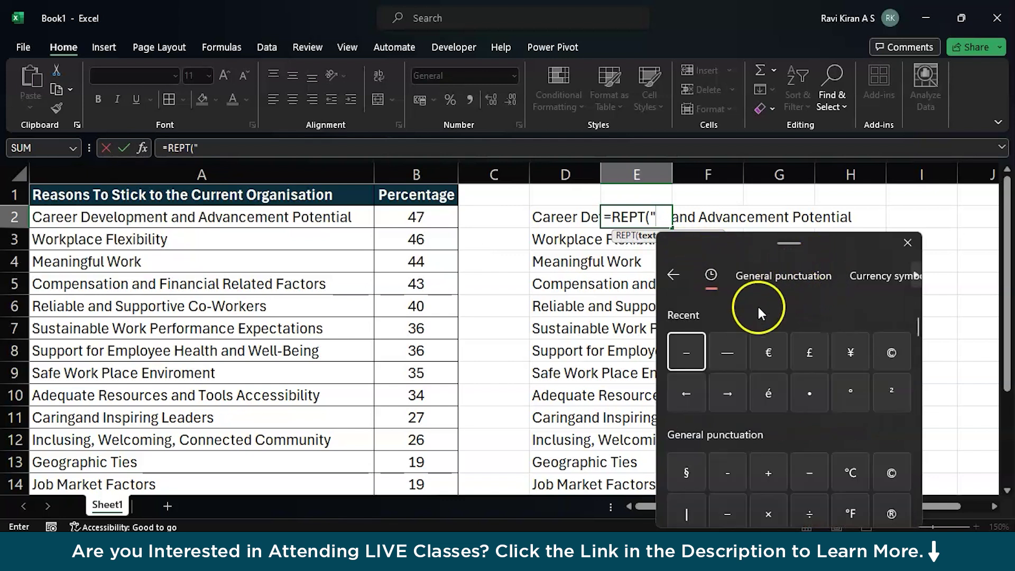
left_click(683, 360)
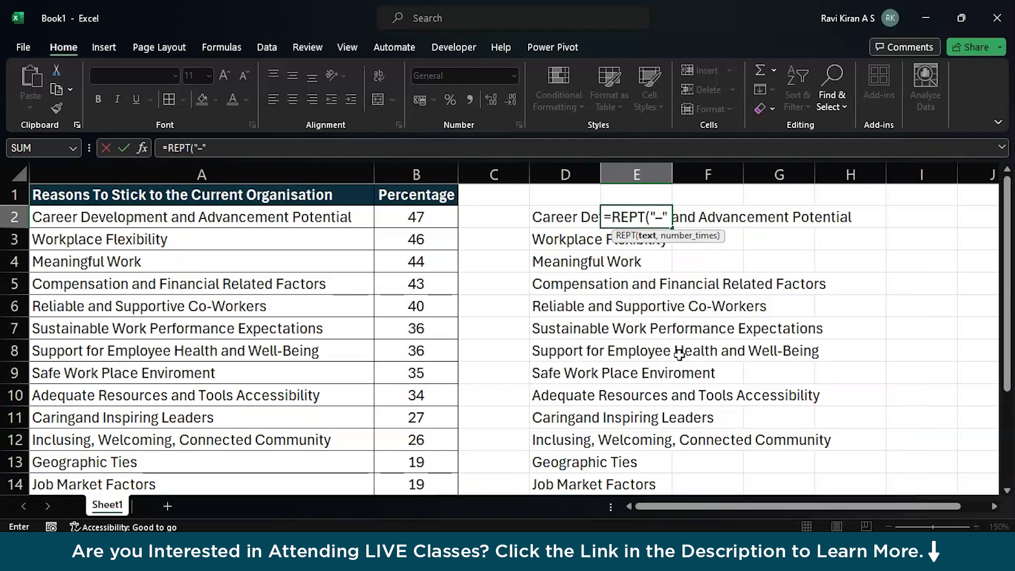
type(",")
left_click(434, 220)
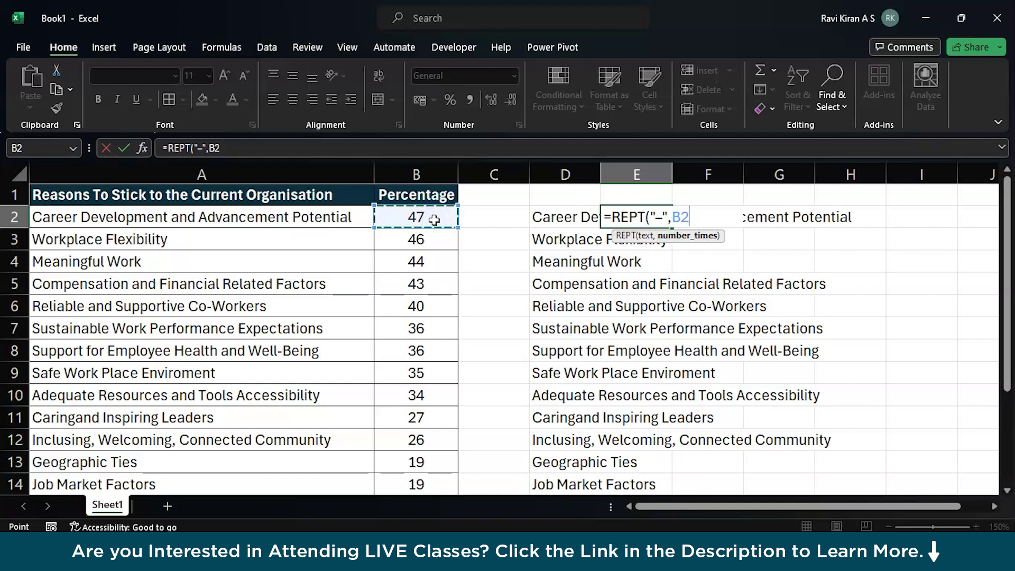
Step: Append )&" and a bullet symbol to E2's formula, checking the McKinsey chart first
type(")&")
key("alt+Tab")
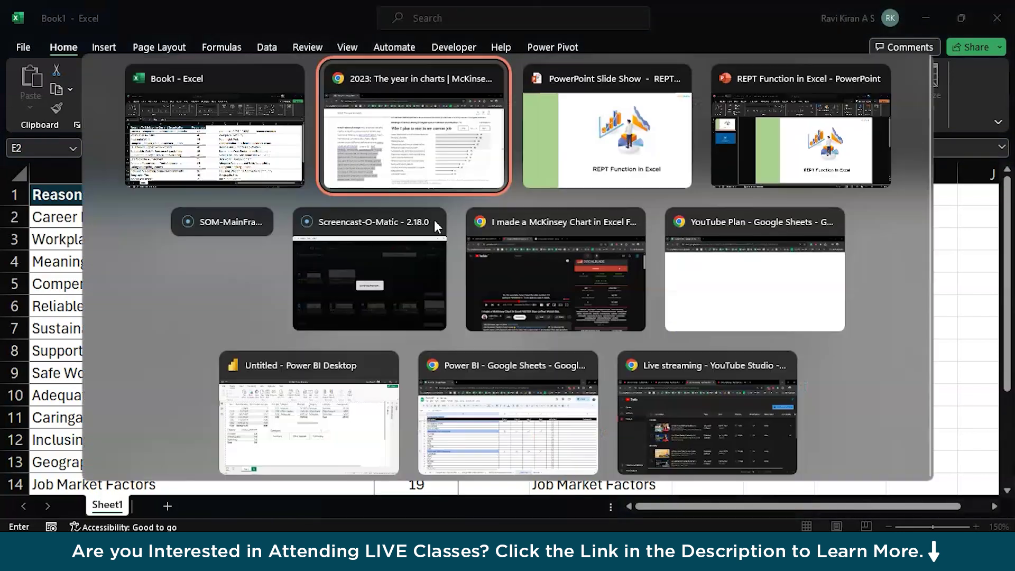
left_click(758, 117)
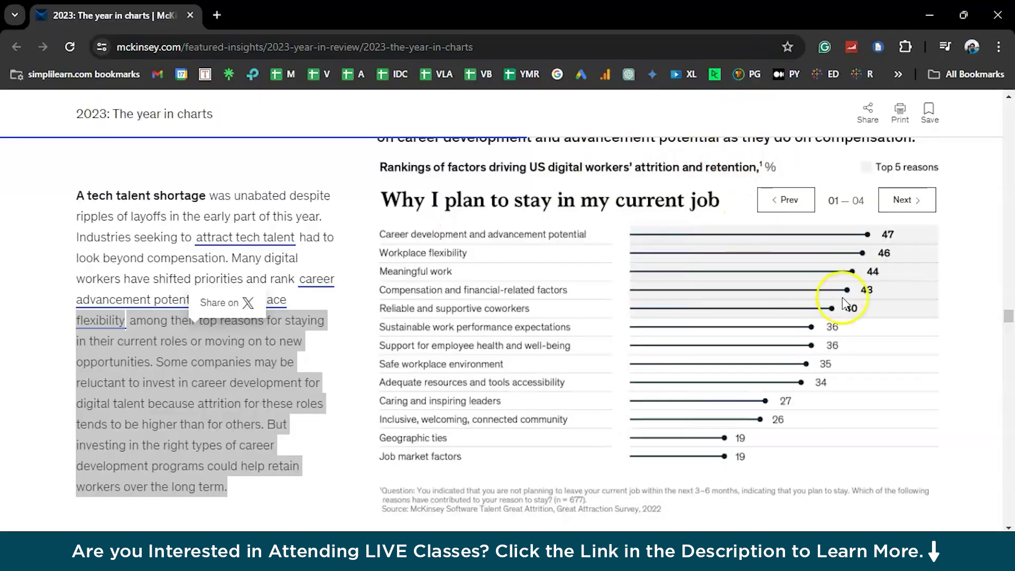
key("alt+Tab")
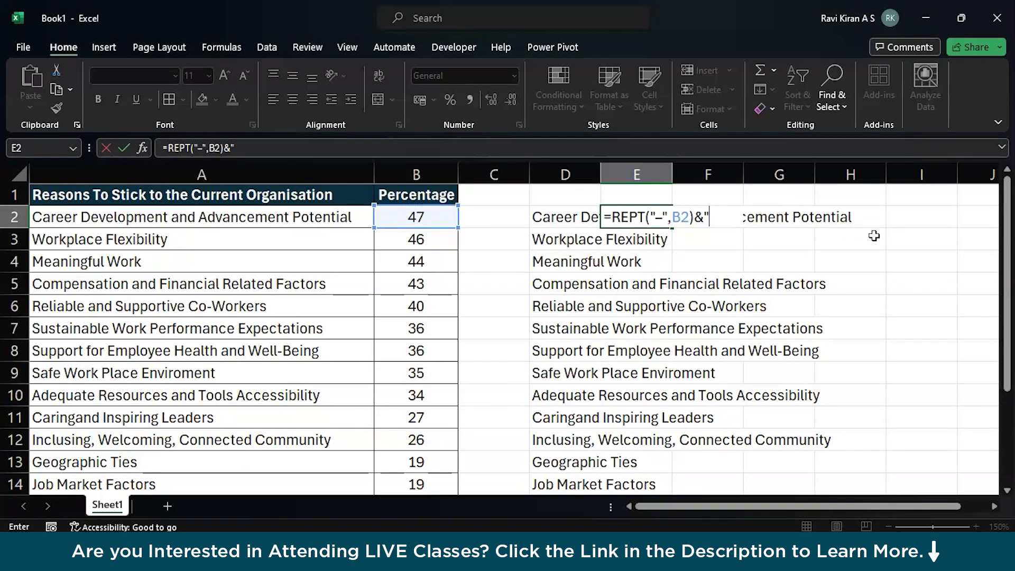
key("super+period")
left_click(826, 273)
scroll(899, 458, "down", 5)
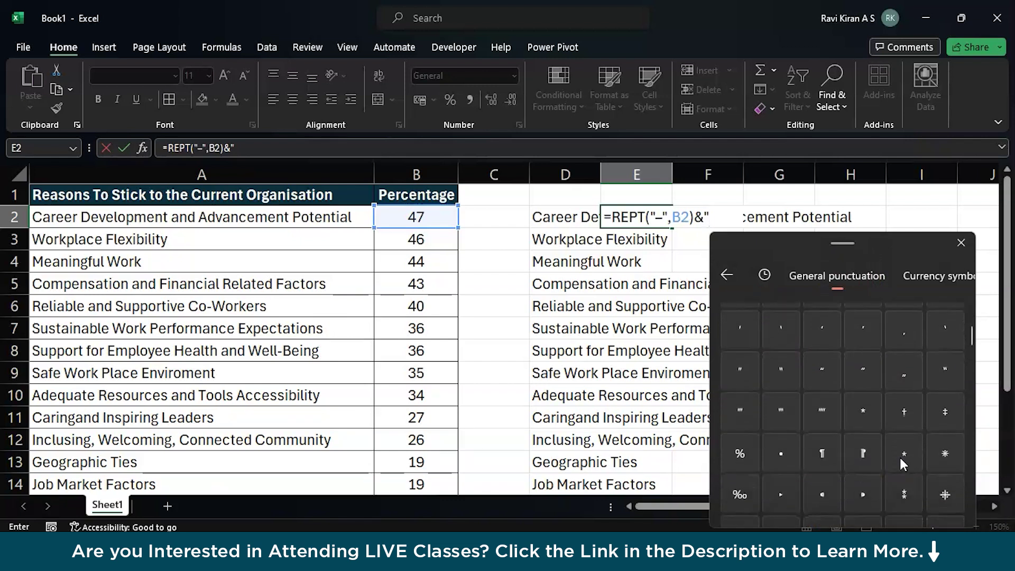
left_click(899, 458)
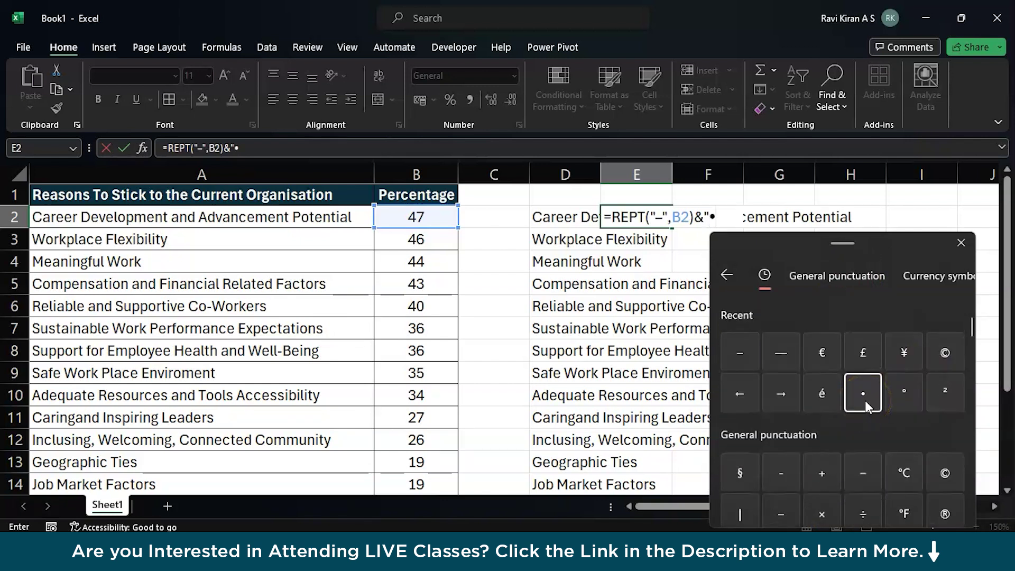
key("Escape")
Step: Complete E2 as =REPT("–",B2)&"• "&B2 and commit it
key("alt+Tab")
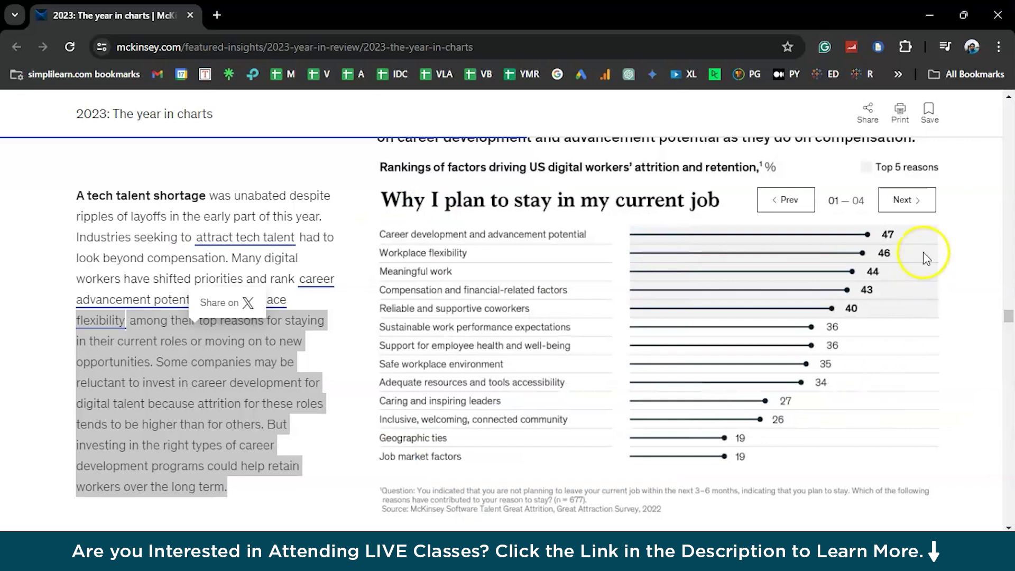
key("alt+Tab")
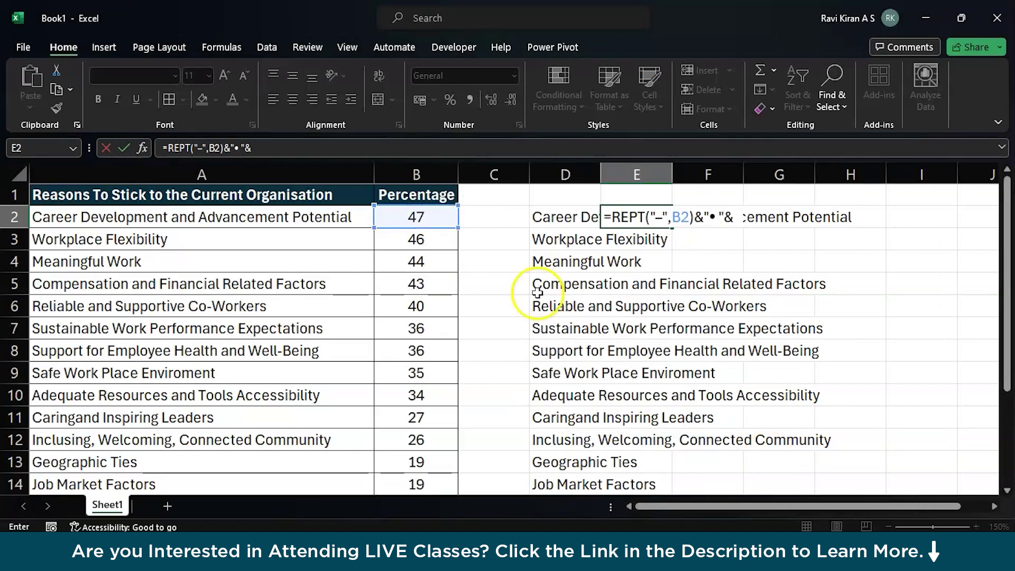
left_click(443, 222)
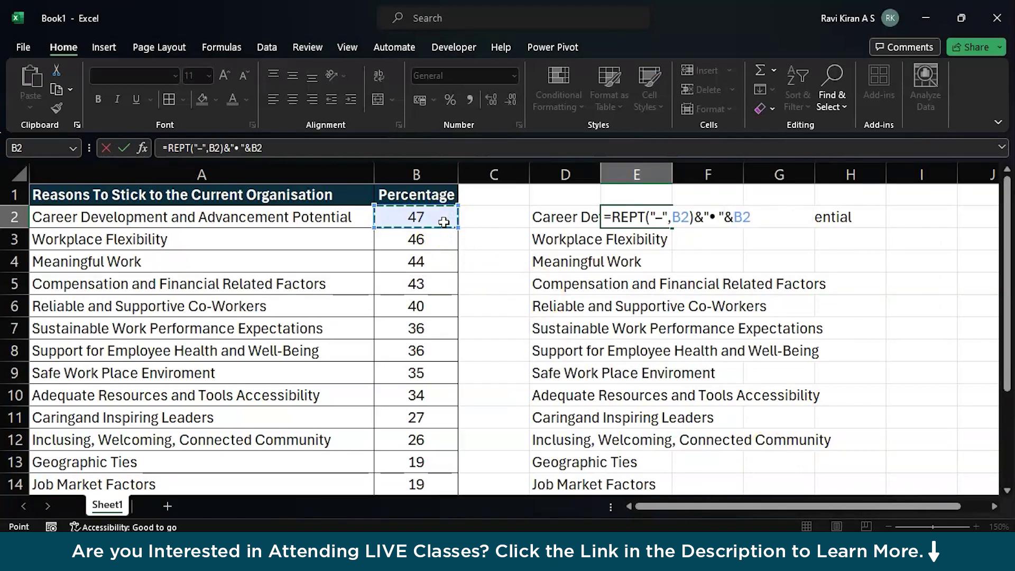
key("Return")
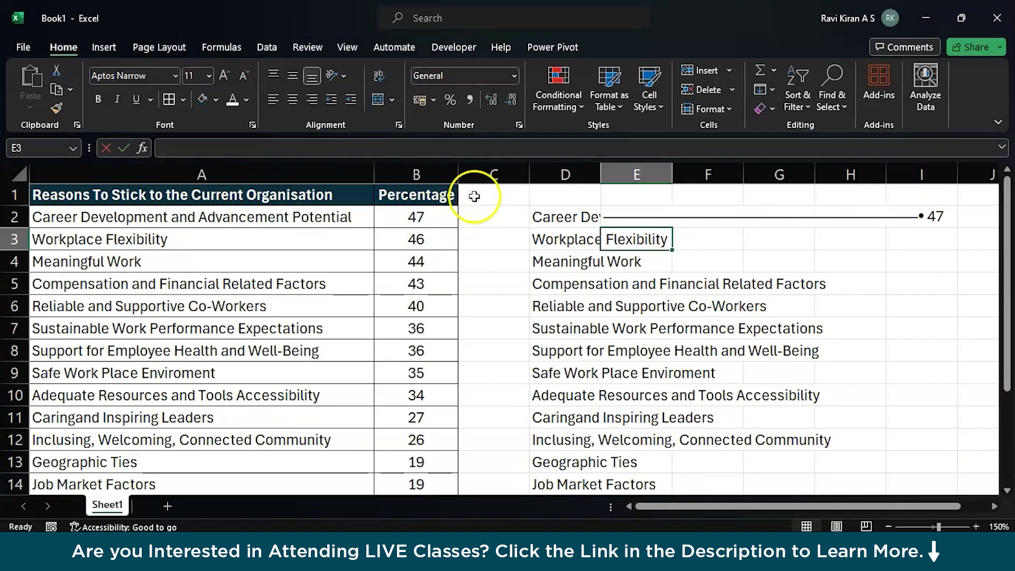
Step: Fill E2's bar formula down to E14 and autofit column D to the reasons
left_click(653, 217)
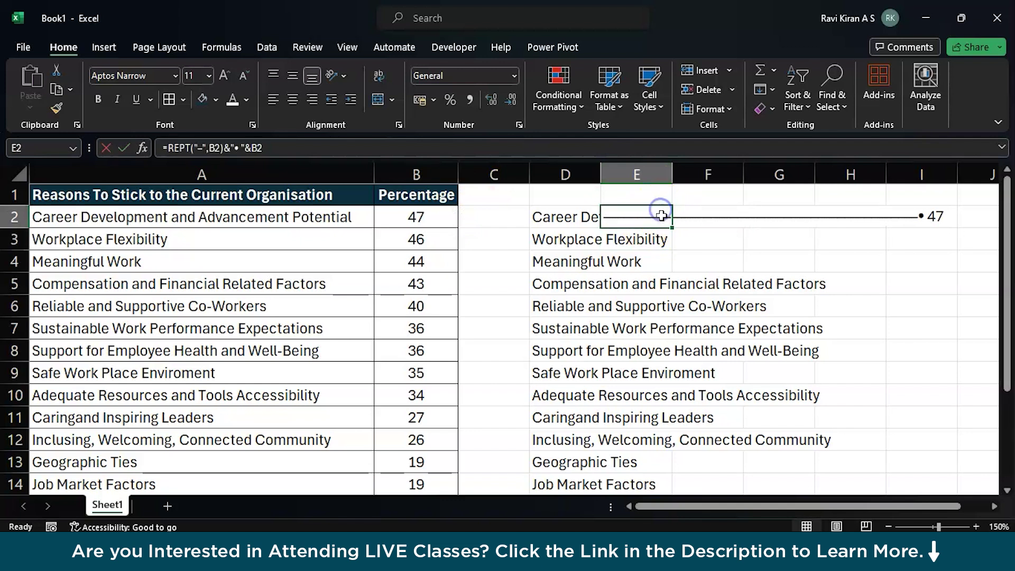
left_click_drag(675, 230, 659, 424)
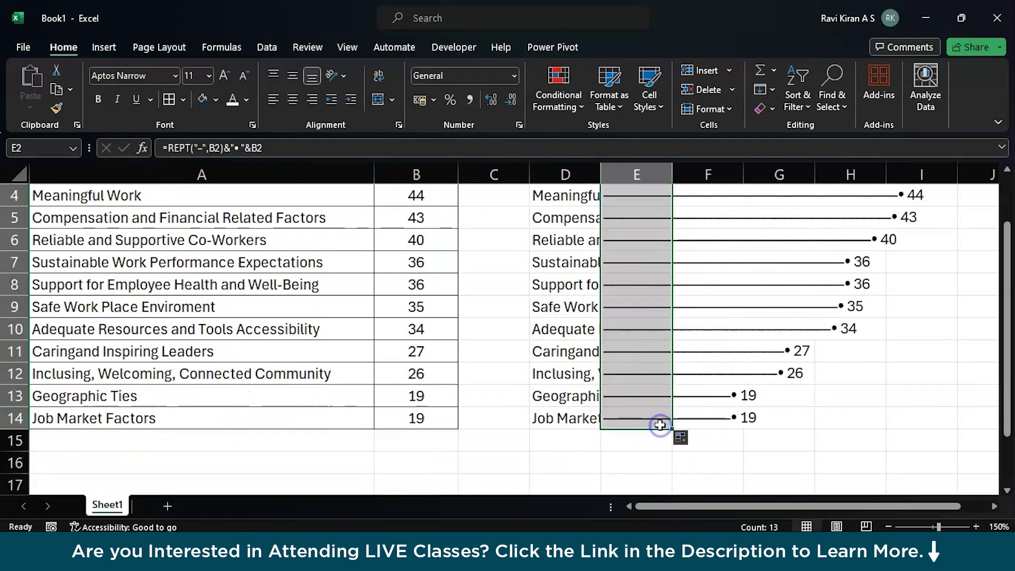
scroll(637, 228, "up", 1)
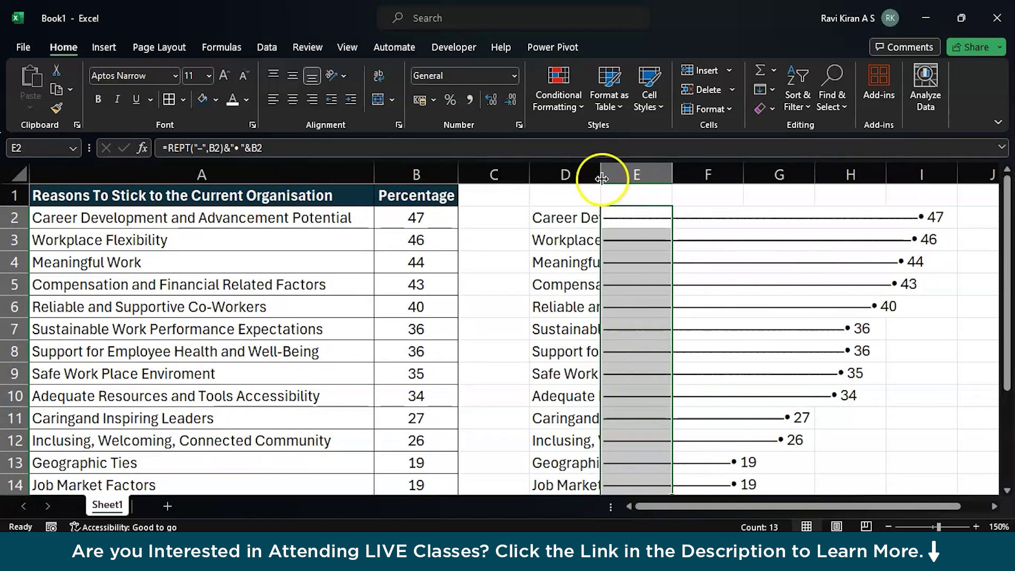
double_click(601, 175)
Step: Copy the A1:B1 header into D1:E1
left_click_drag(147, 201, 393, 206)
key("ctrl+c")
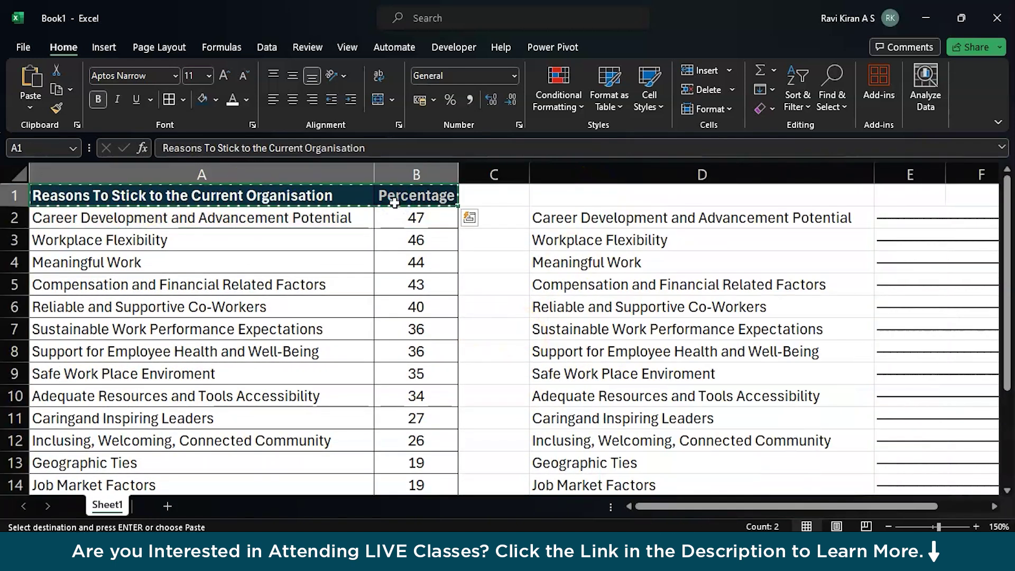
left_click(641, 199)
key("ctrl+v")
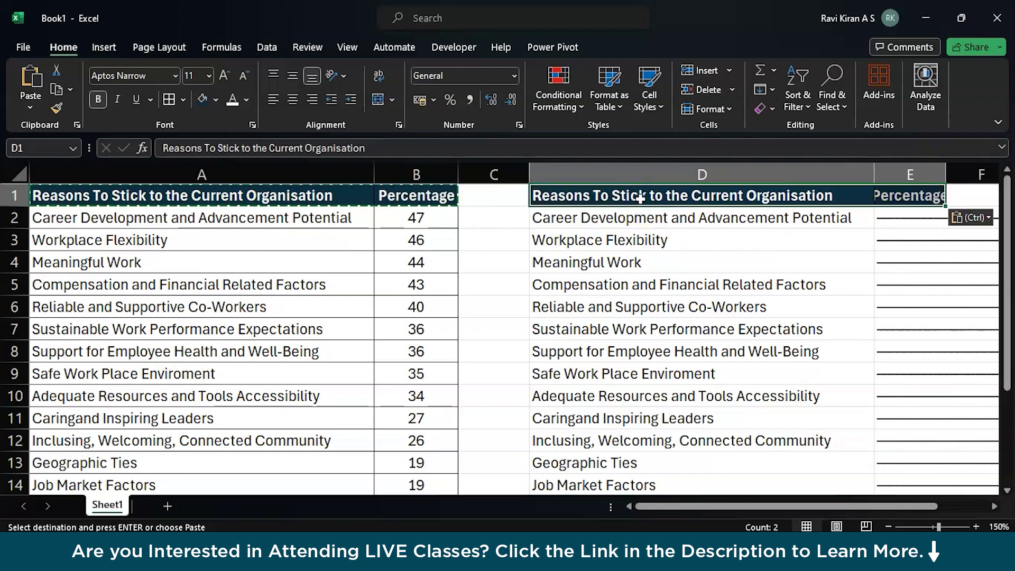
Step: Compare row 7's bar against the McKinsey chart, then select the D1:E14 table
scroll(843, 229, "right", 2)
scroll(709, 233, "right", 2)
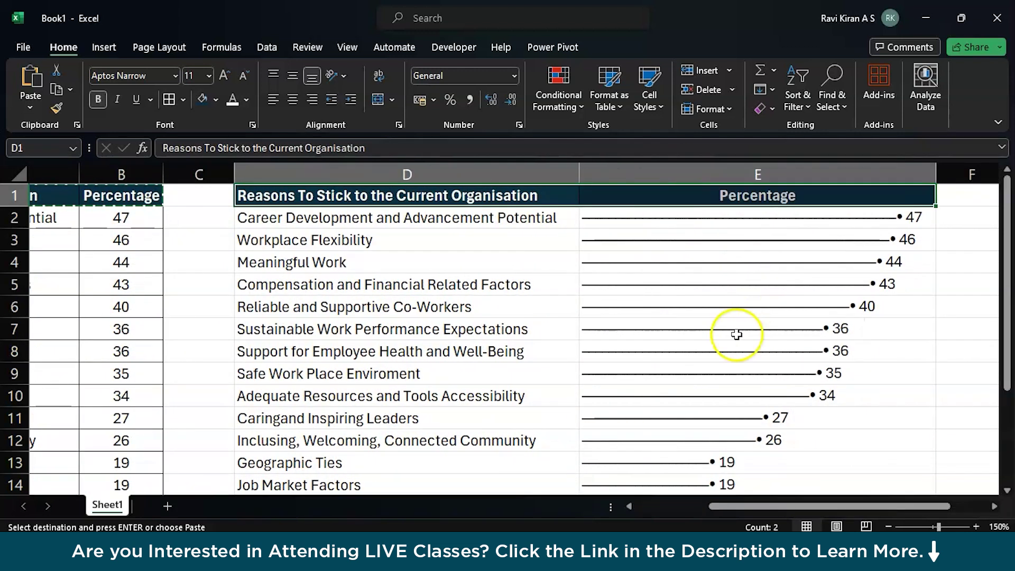
left_click(736, 334)
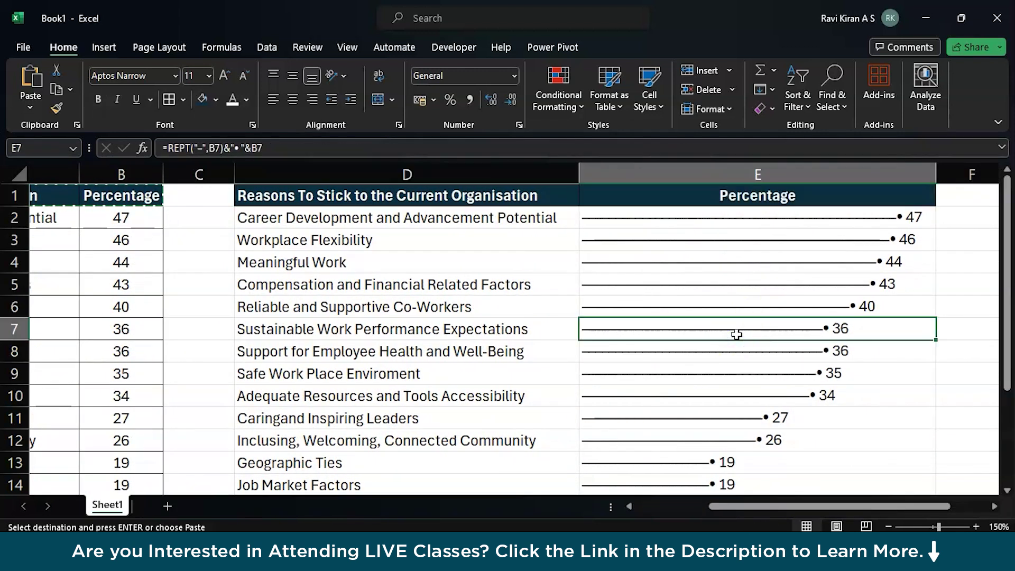
key("alt+Tab")
left_click(710, 278)
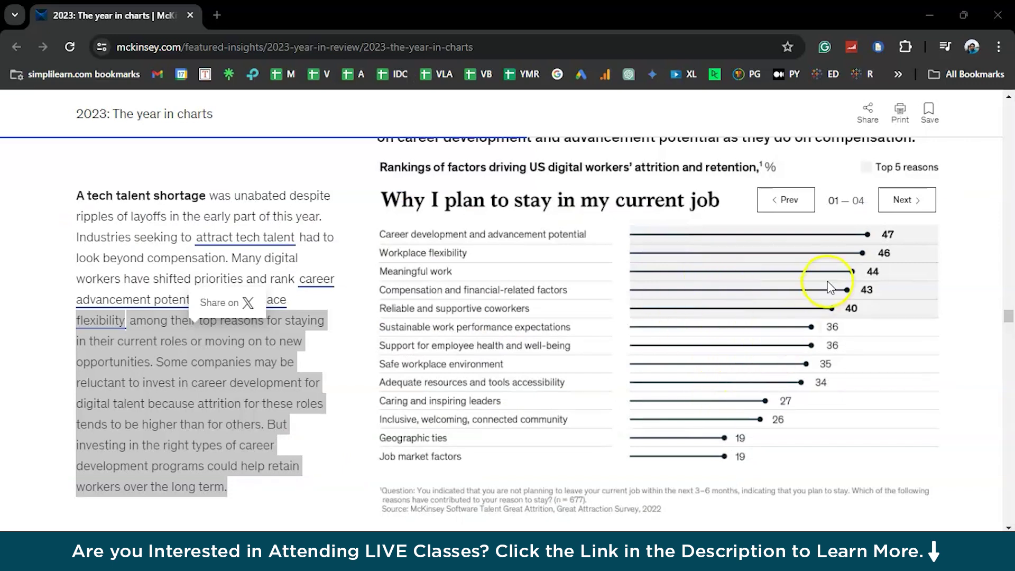
key("alt+Tab")
left_click_drag(500, 200, 753, 398)
Step: Apply All Borders to the D1:E14 table
left_click(182, 99)
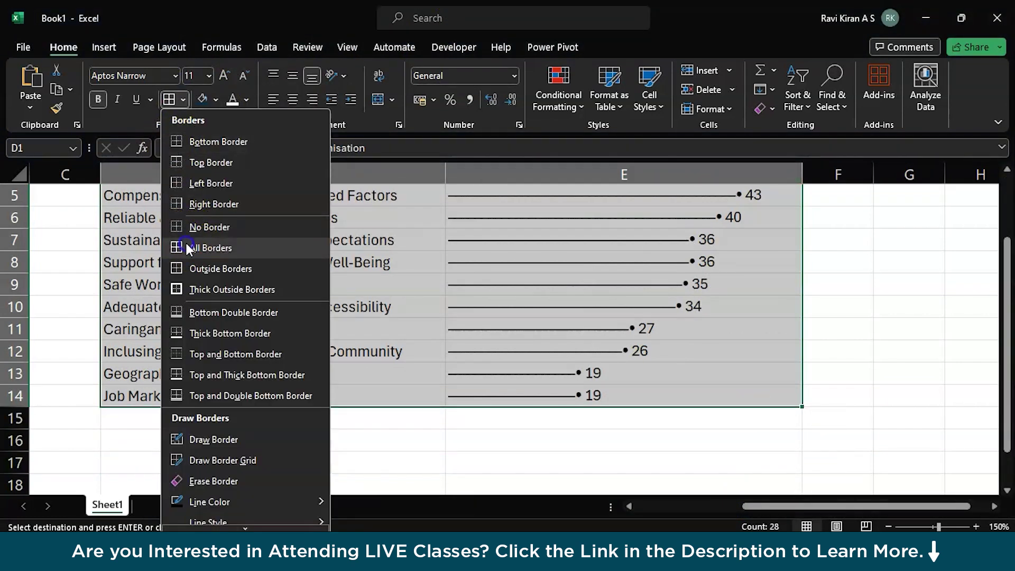
left_click(187, 245)
left_click(550, 286)
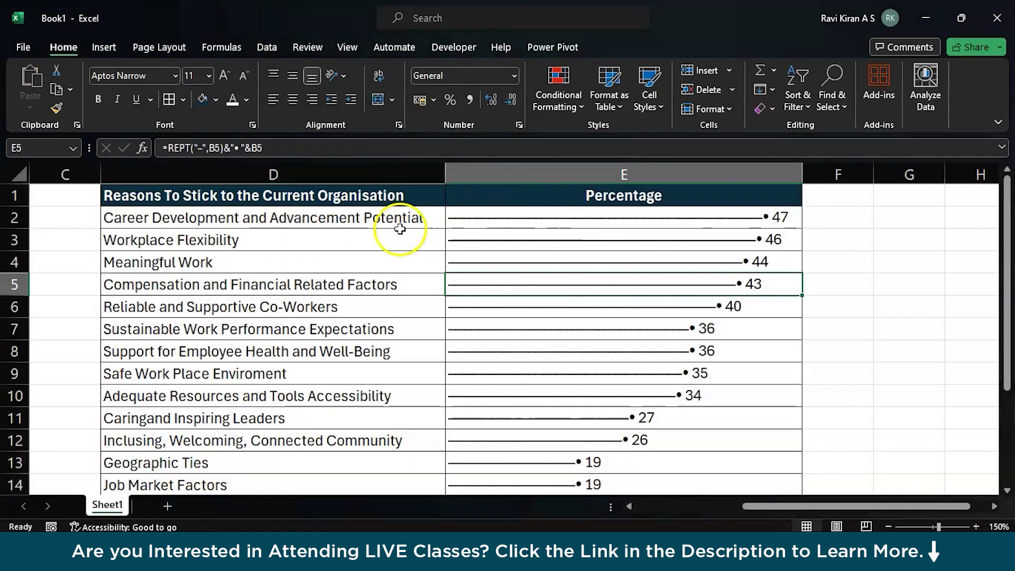
Step: Shade the top five reasons in D2:E6 with a light grey fill
left_click_drag(401, 221, 544, 312)
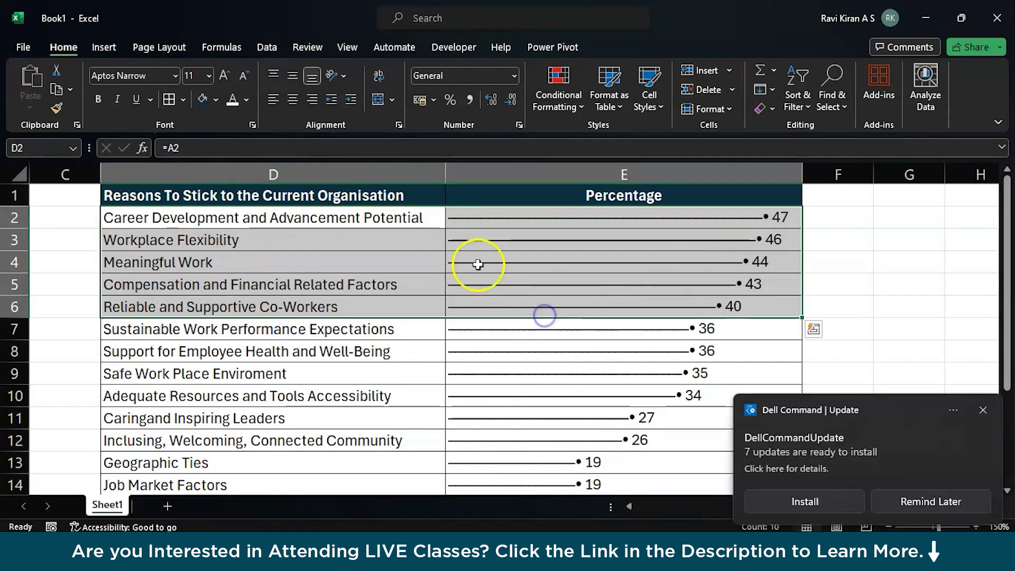
left_click(247, 99)
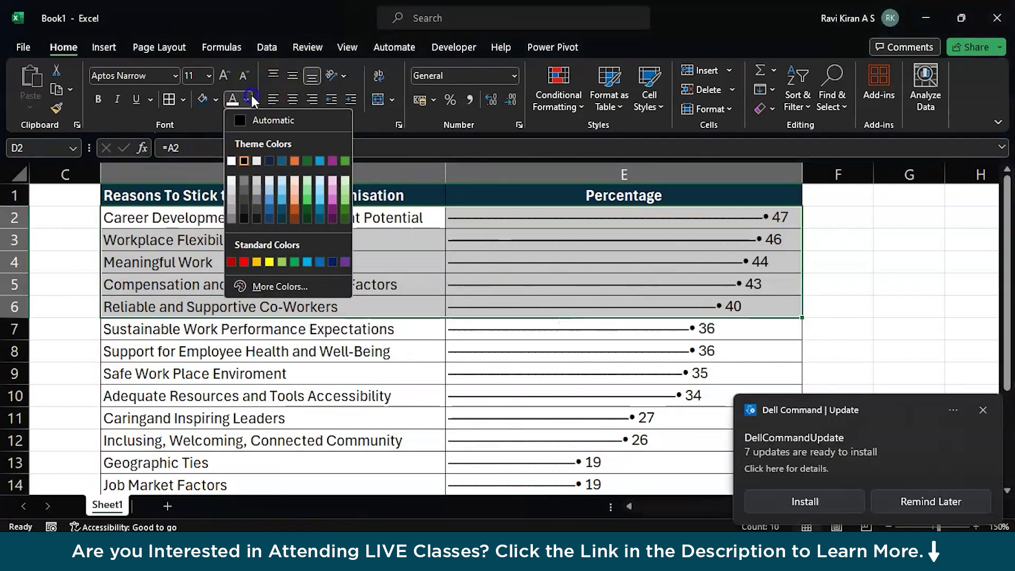
left_click(245, 177)
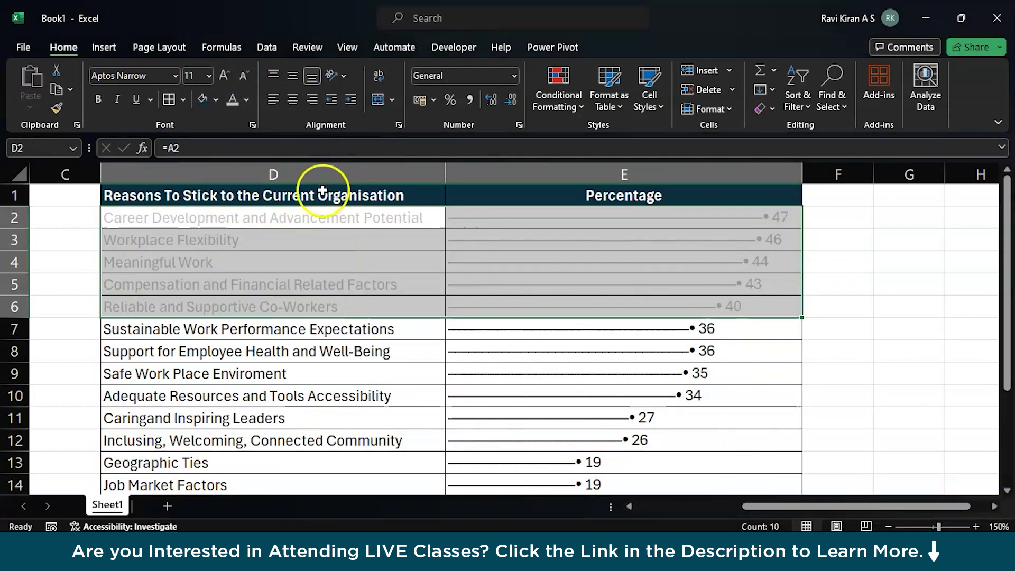
left_click(214, 98)
left_click(201, 161)
left_click(524, 369)
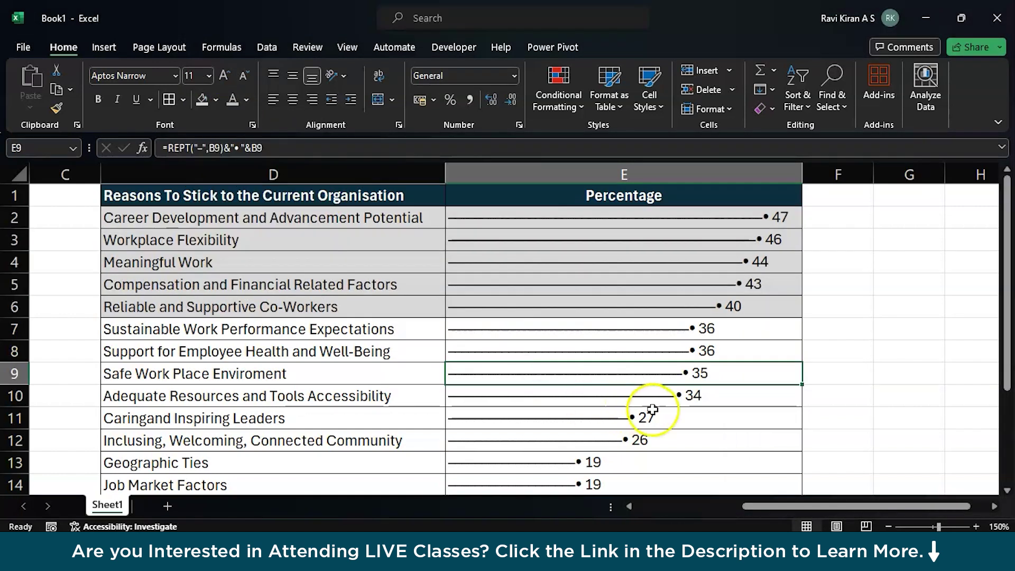
left_click(951, 421)
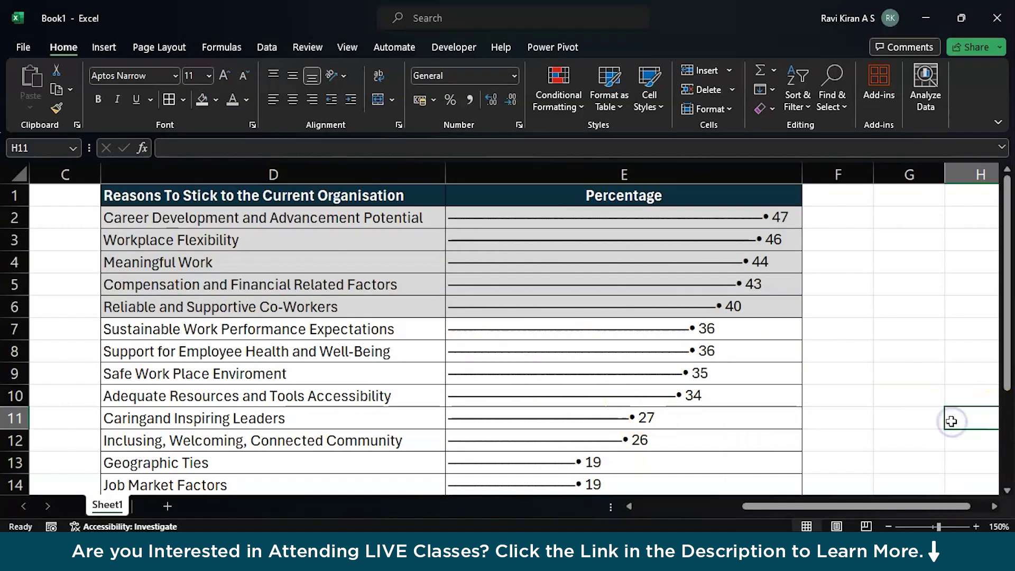